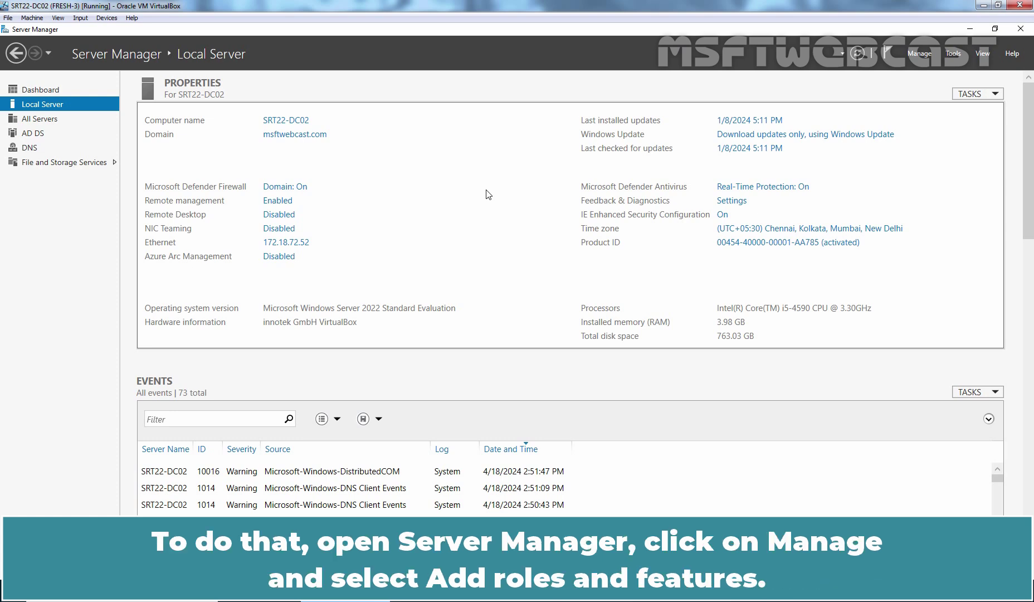
# Start the Add Roles and Features Wizard with role-based installation on the local server, skipping roles.
pyautogui.click(921, 55)
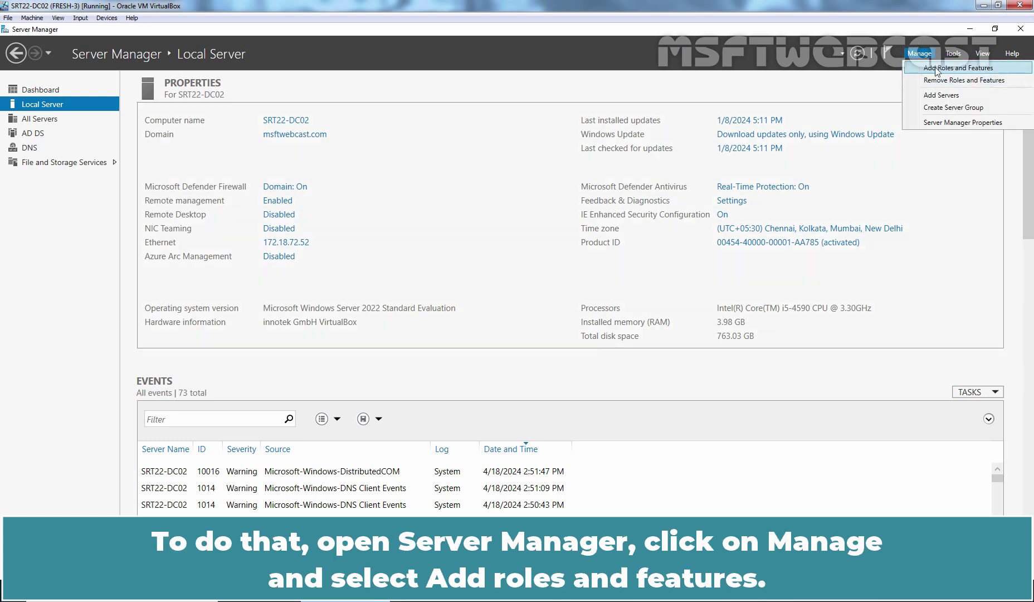
pyautogui.click(937, 69)
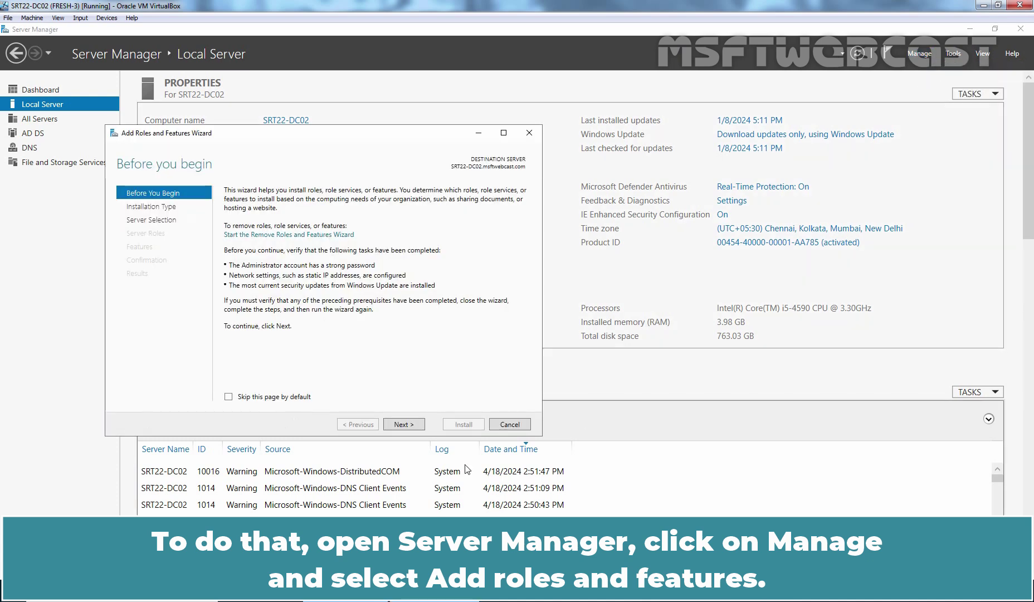
pyautogui.click(403, 426)
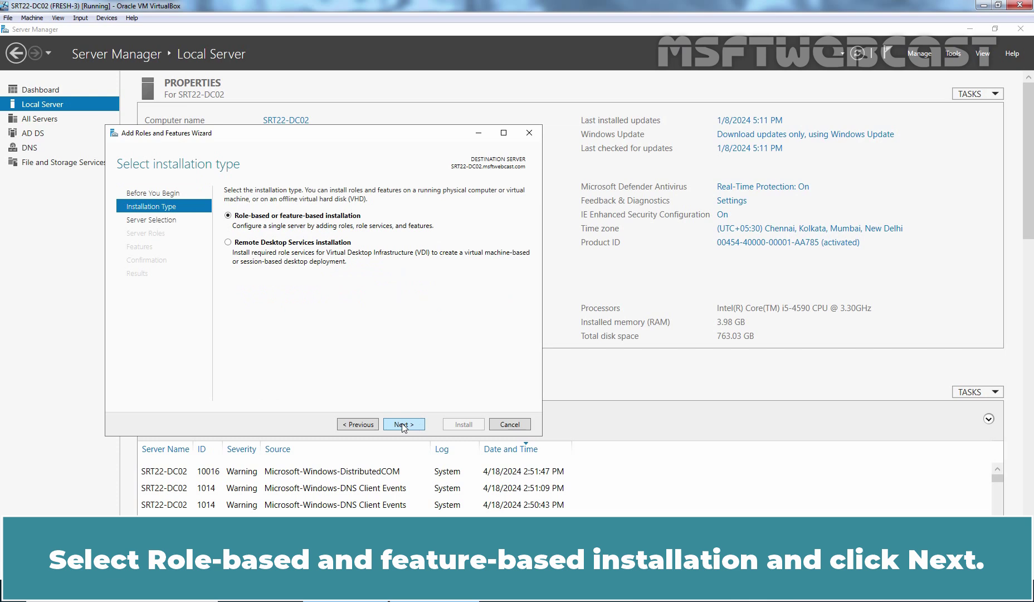
pyautogui.click(403, 426)
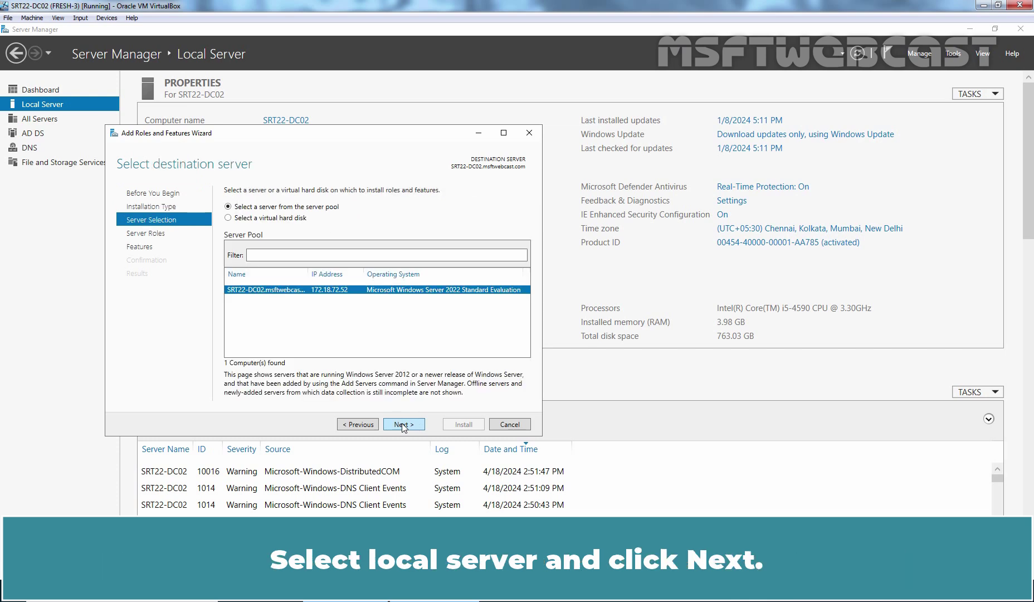
pyautogui.click(404, 425)
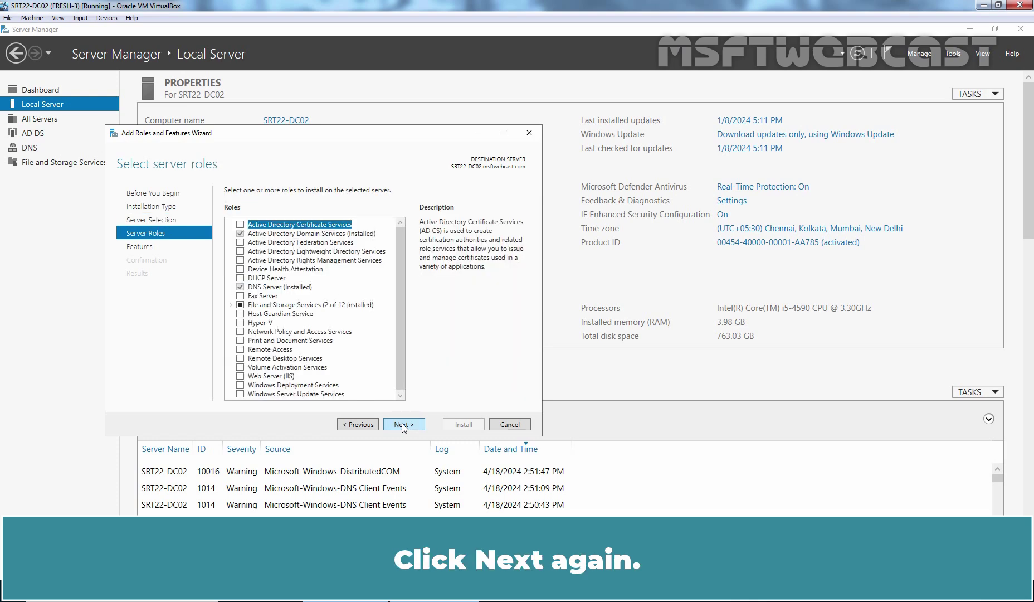
pyautogui.click(403, 425)
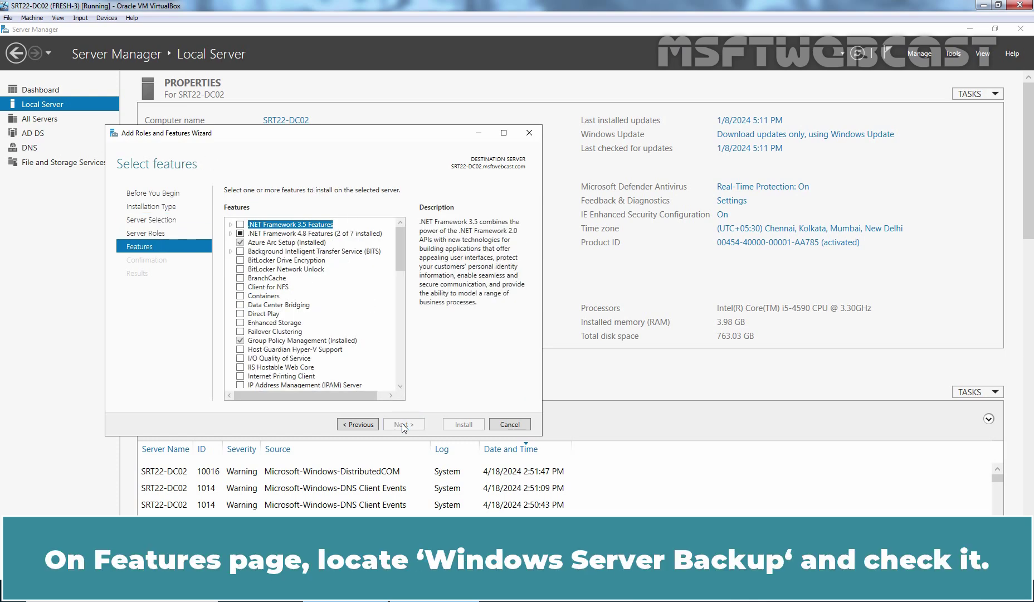
# Select the Windows Server Backup feature and install it.
pyautogui.moveTo(404, 255); pyautogui.dragTo(393, 390)
pyautogui.click(240, 303)
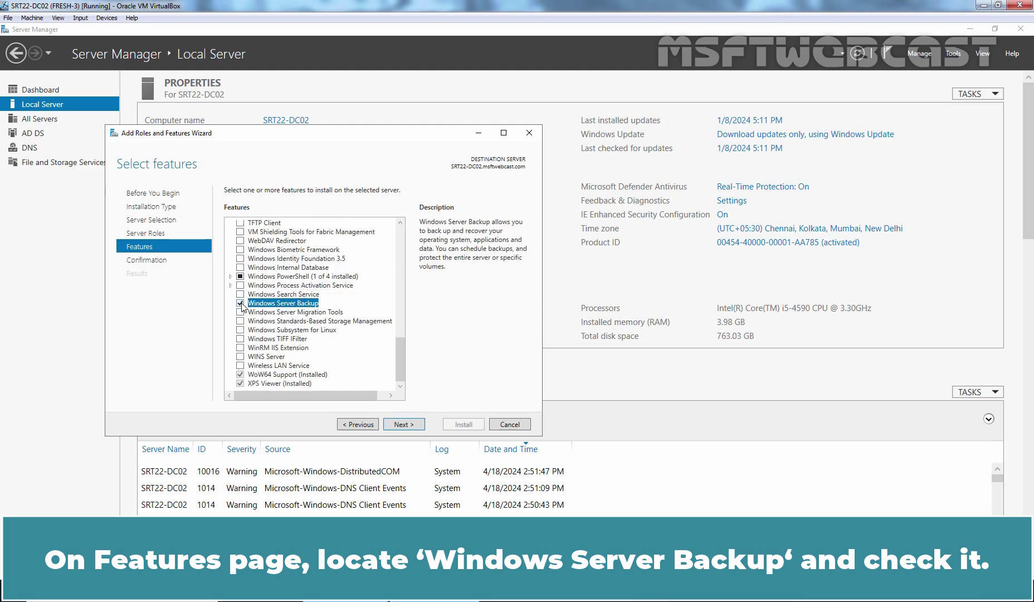
pyautogui.click(402, 426)
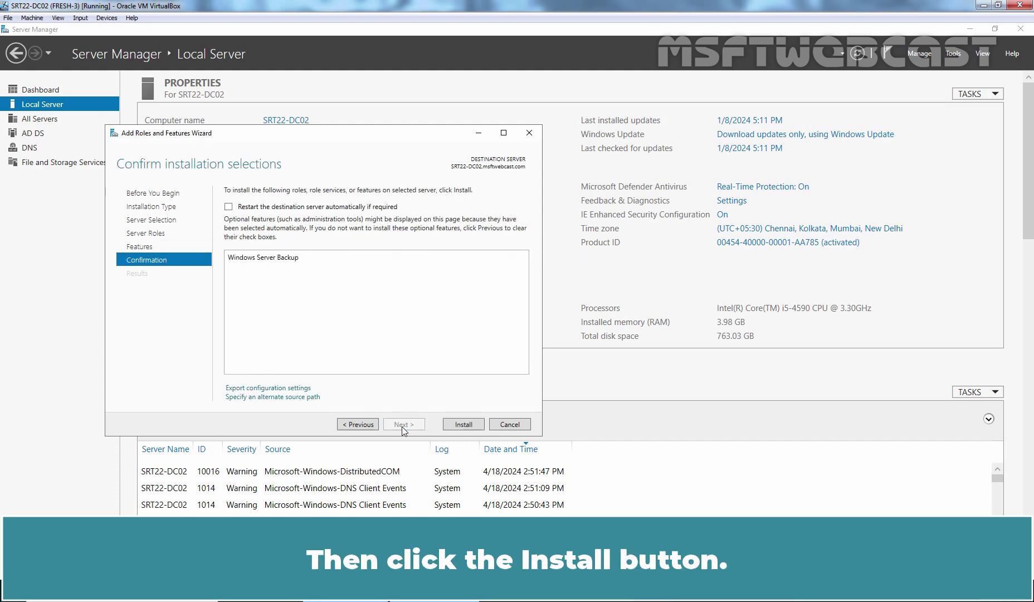
pyautogui.click(464, 424)
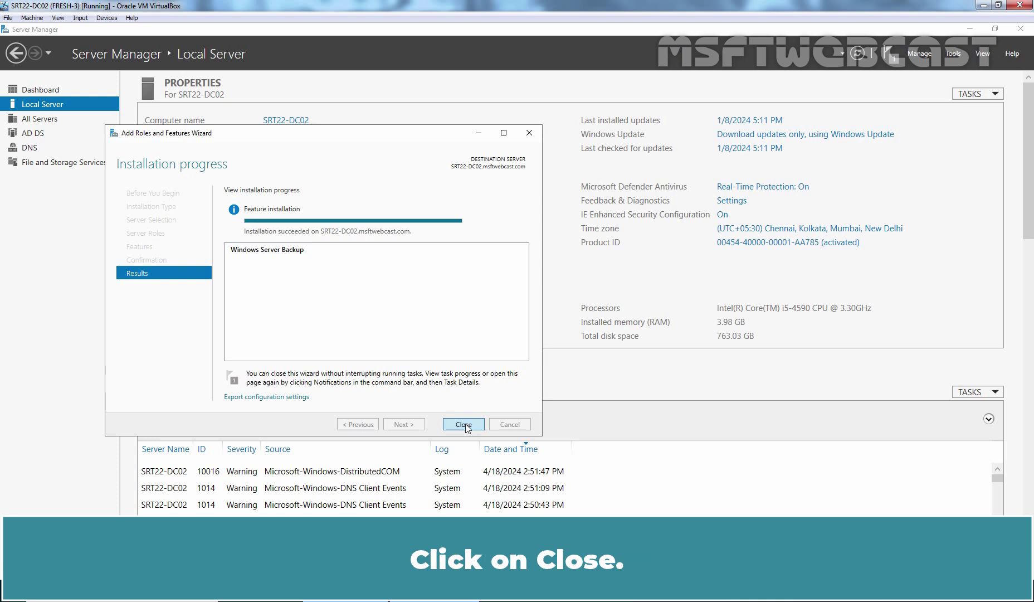
# Close the finished installation wizard and launch Windows Server Backup from Tools.
pyautogui.click(464, 425)
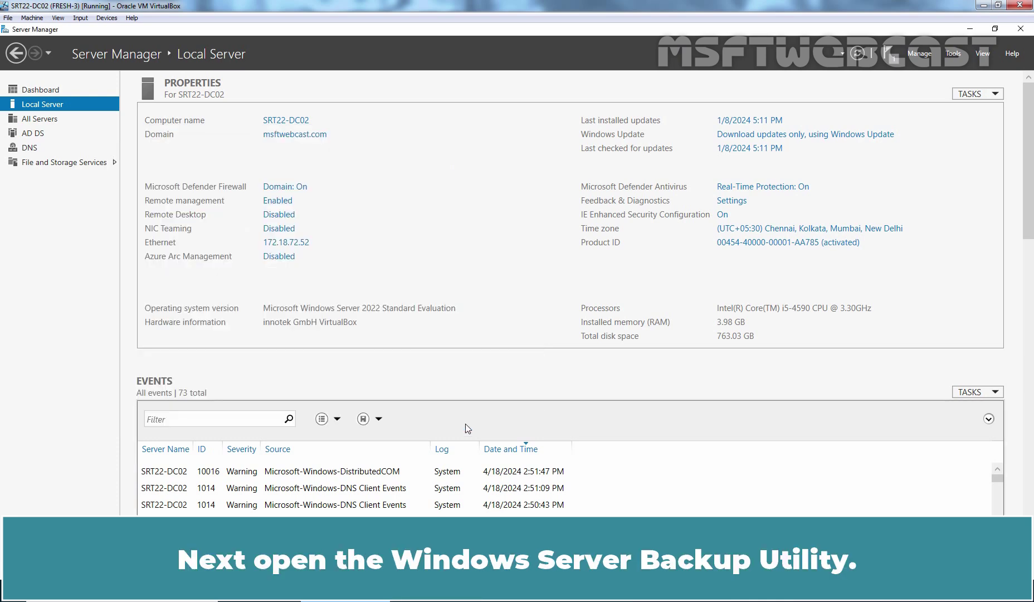
pyautogui.click(953, 52)
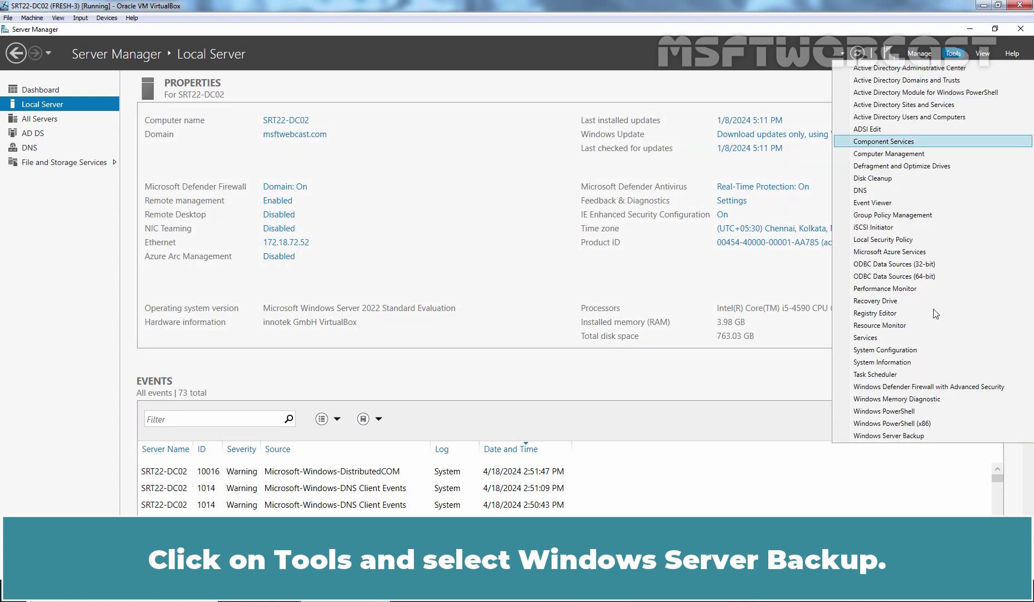
pyautogui.click(891, 436)
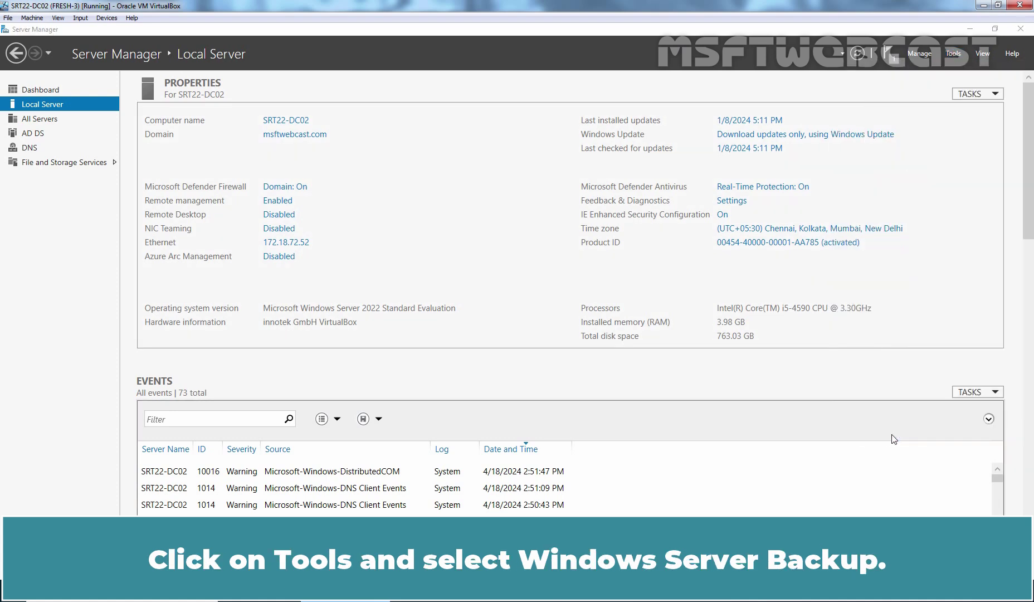
# Start a Backup Once from Local Backup using Different options.
pyautogui.click(41, 82)
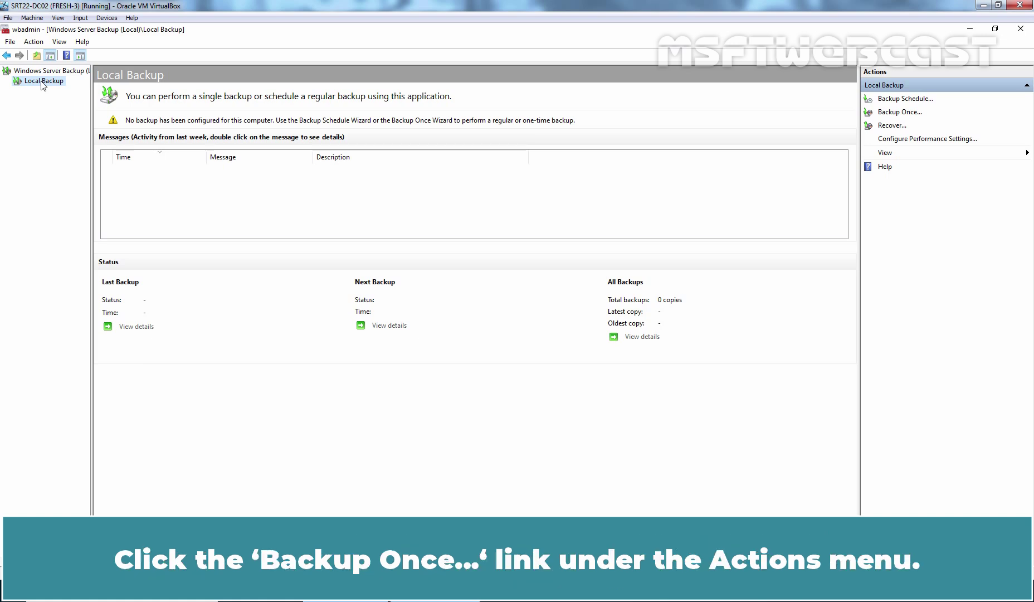
pyautogui.click(893, 115)
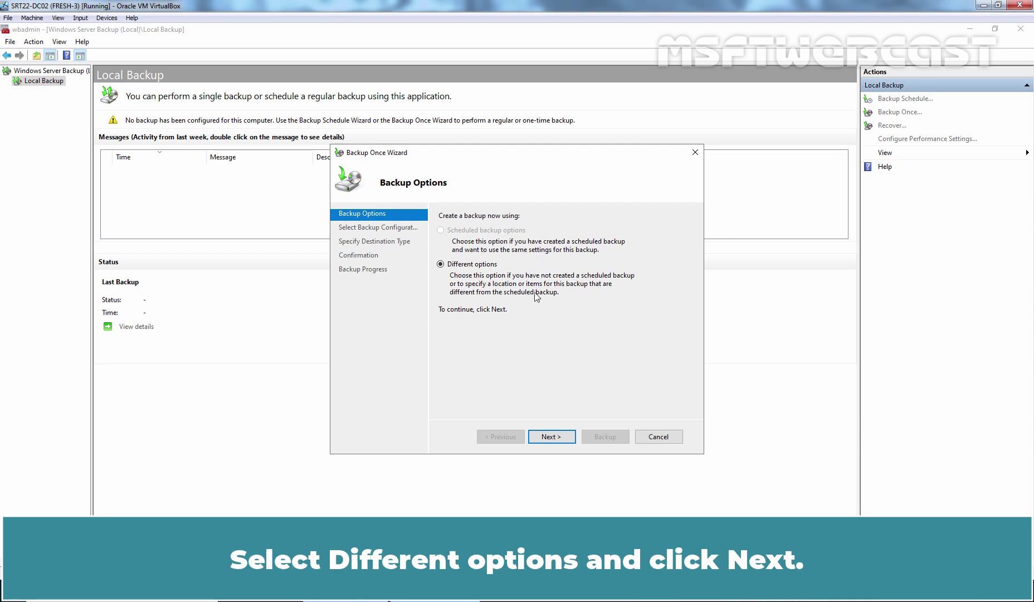
pyautogui.click(547, 436)
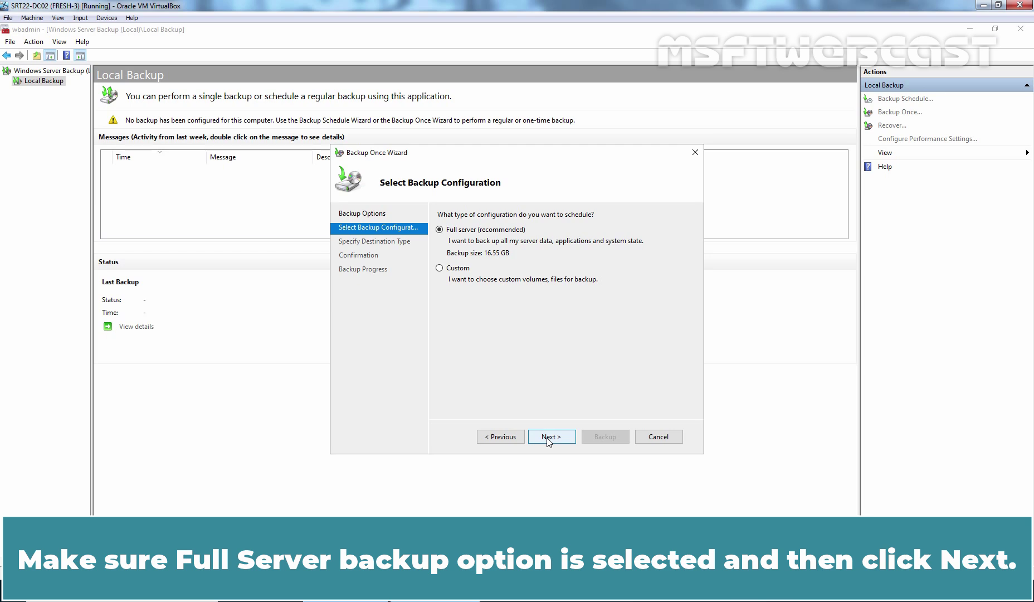
# Keep Full server (recommended) as the backup configuration and continue.
pyautogui.click(548, 438)
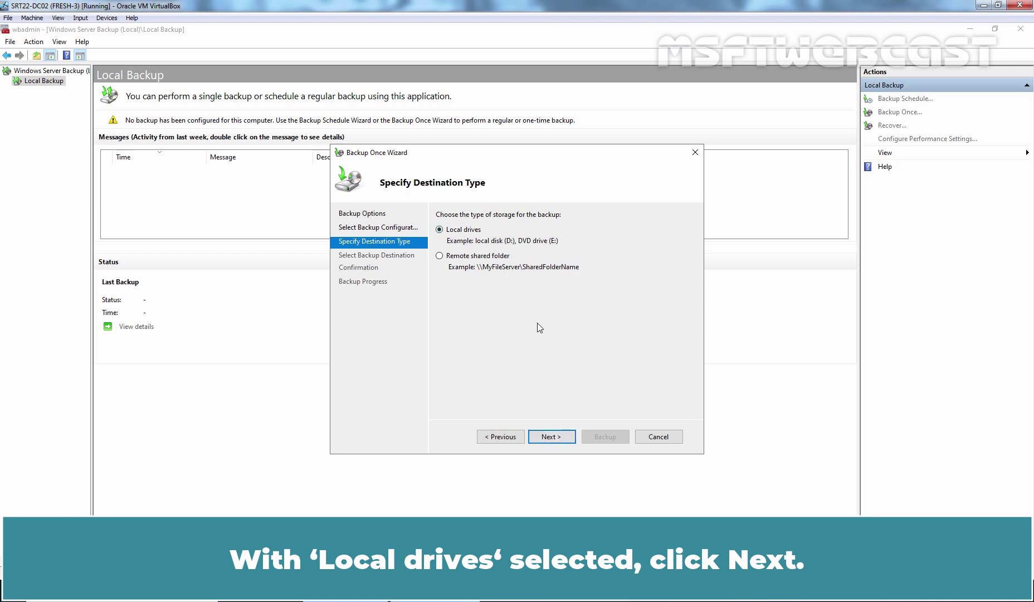
# Keep Local drives as the storage type and list the available destination volumes.
pyautogui.click(552, 438)
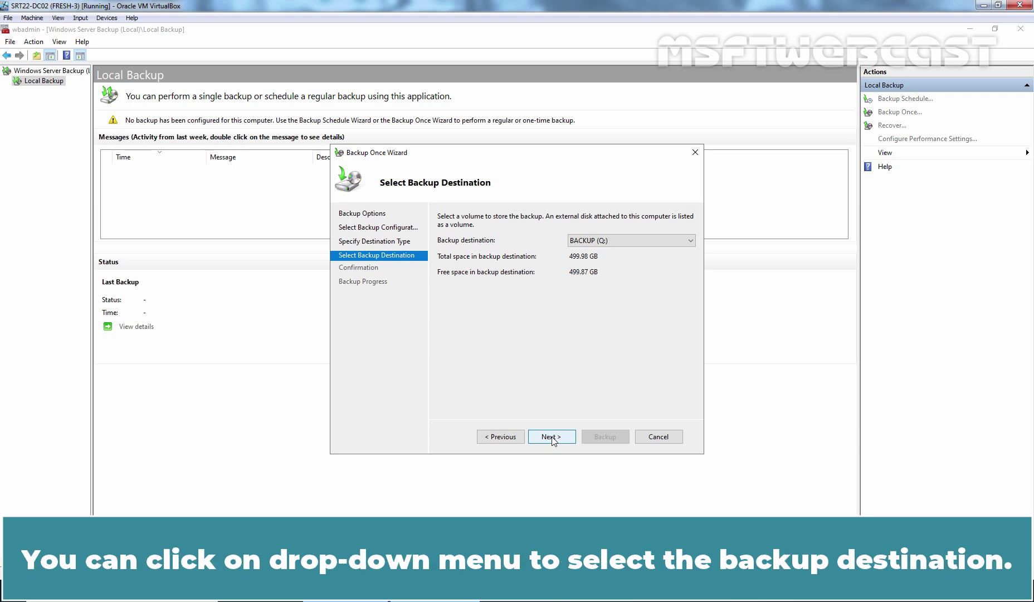
pyautogui.click(660, 240)
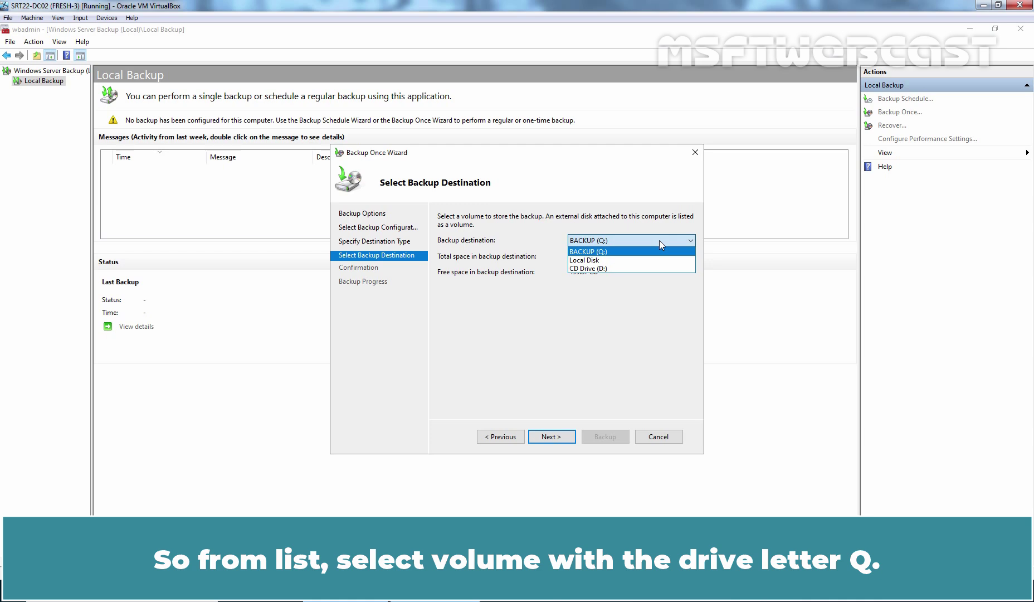
# Set BACKUP (Q:) as the destination and accept excluding Q: from the backup items.
pyautogui.click(598, 252)
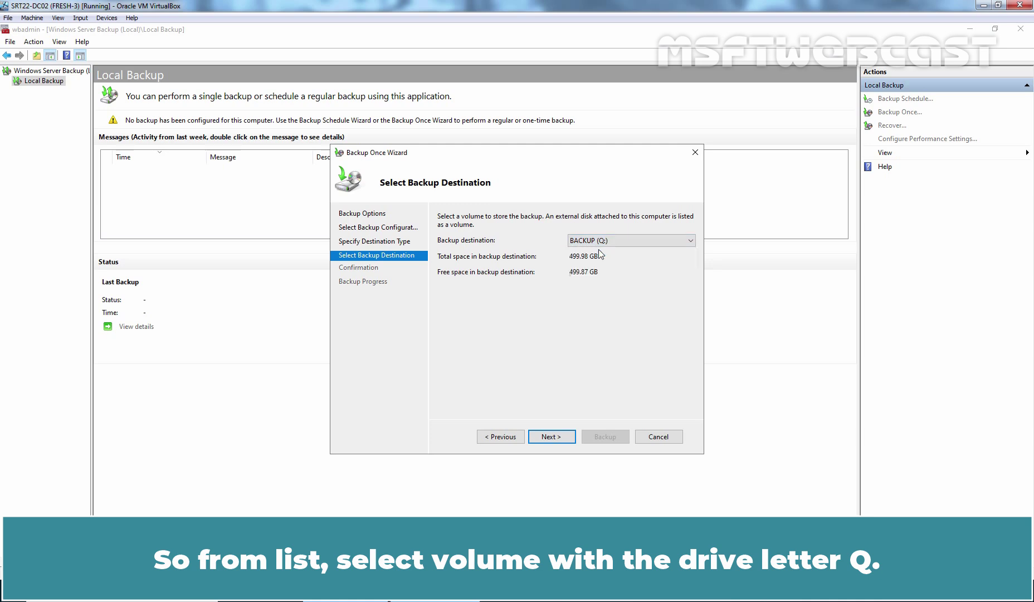
pyautogui.click(553, 436)
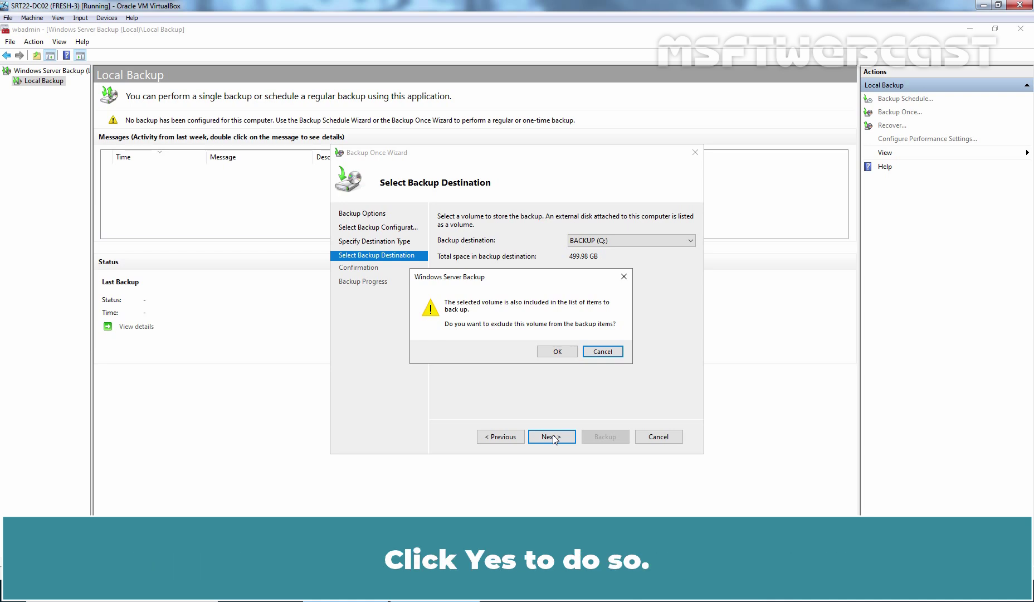
pyautogui.click(559, 352)
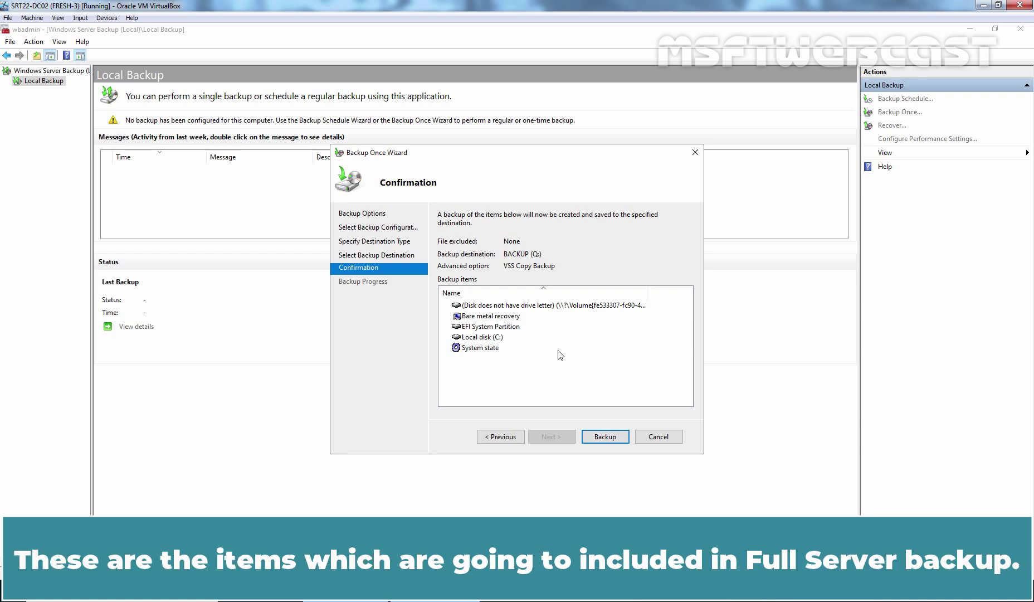
# Run the full server backup to Q: and close the wizard once it completes.
pyautogui.click(606, 438)
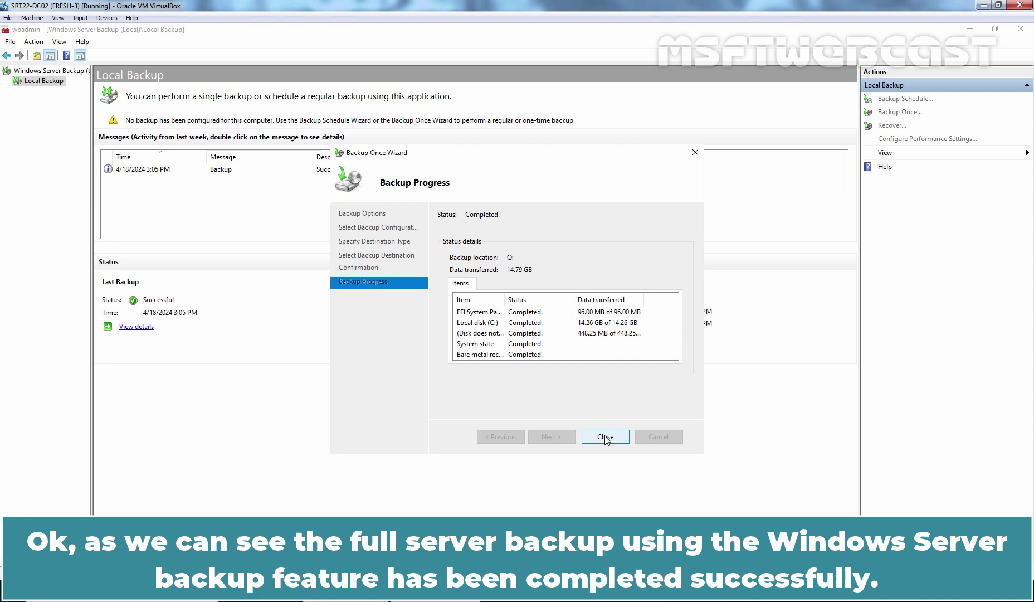
pyautogui.click(606, 438)
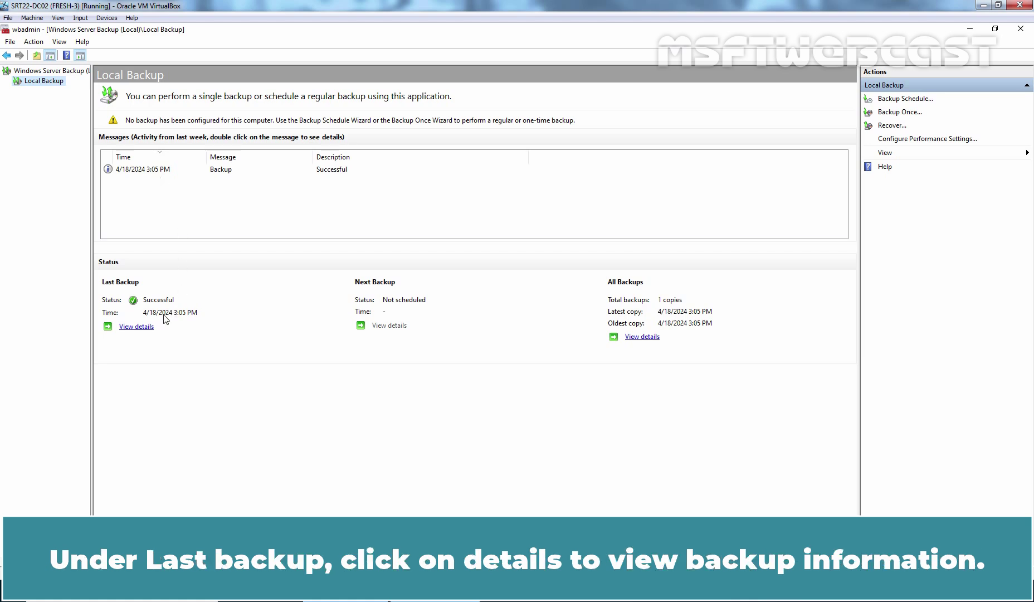
pyautogui.click(136, 326)
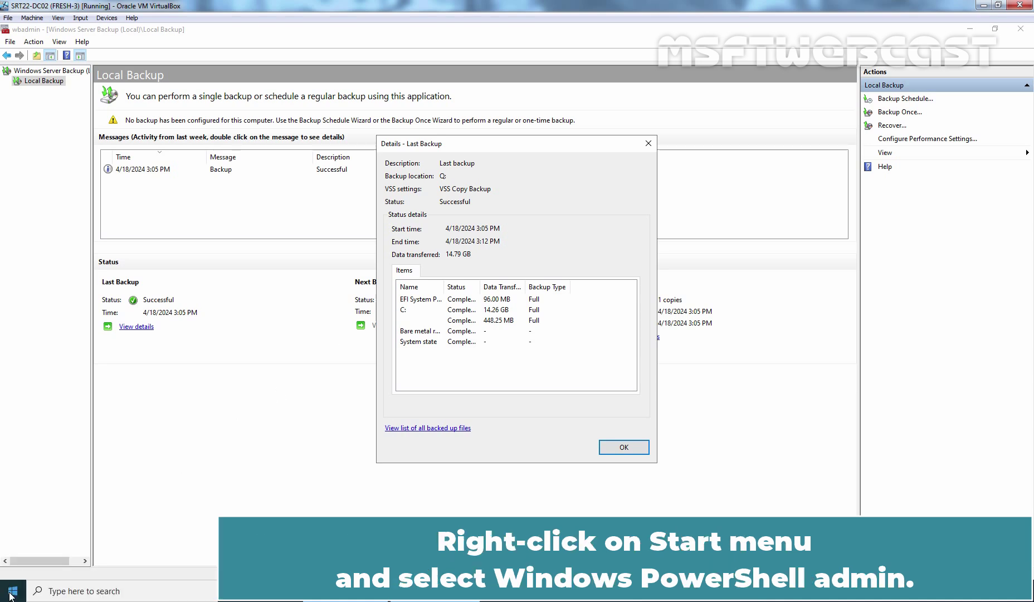
# Run 'wbadmin get versions' in an admin PowerShell window to list backup versions.
pyautogui.rightClick(11, 596)
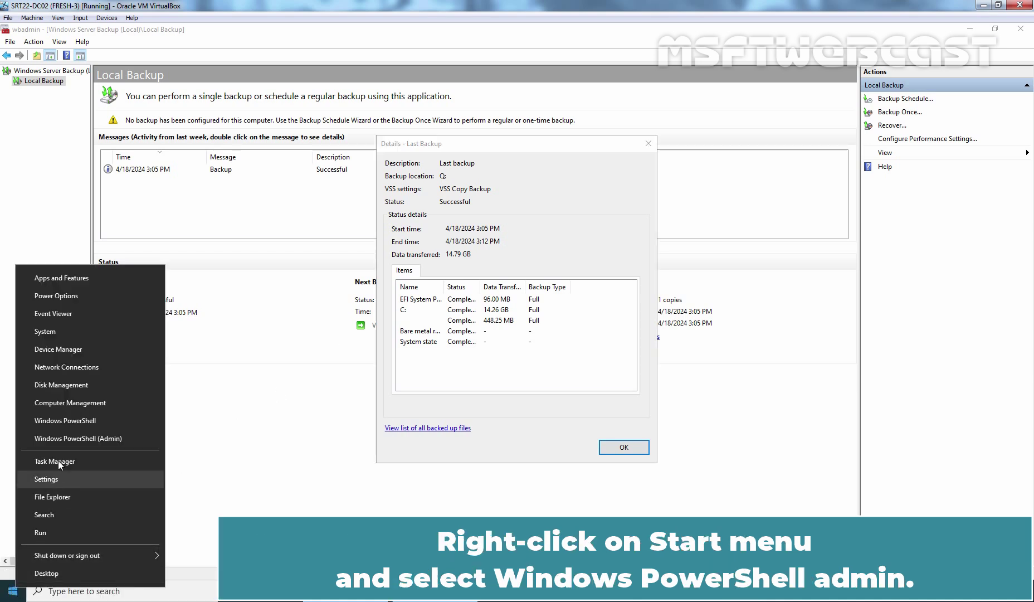
pyautogui.click(59, 441)
pyautogui.write('wbadmin ge')
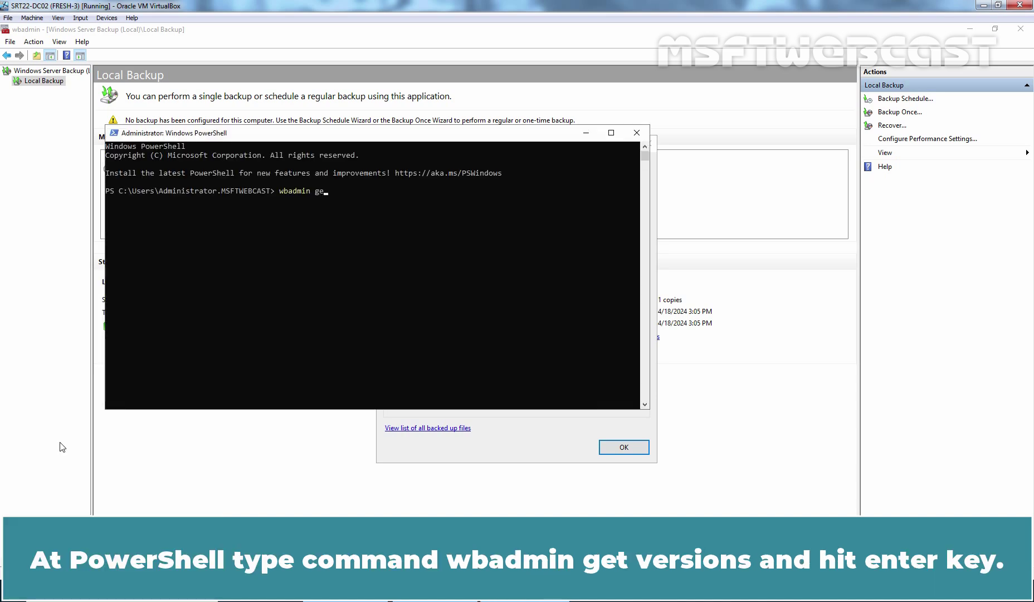
pyautogui.write('t versions')
pyautogui.press('Return')
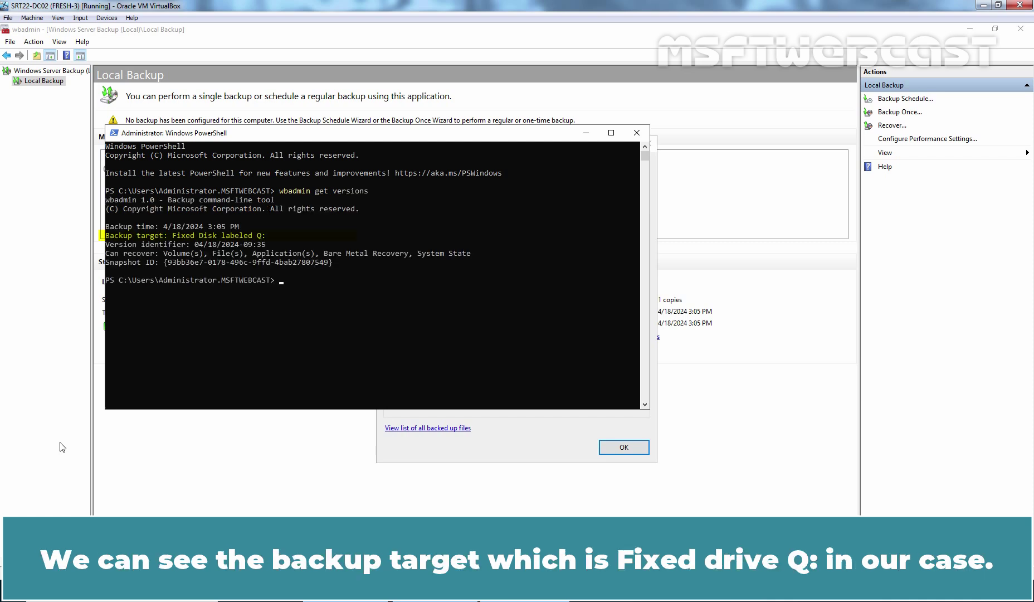